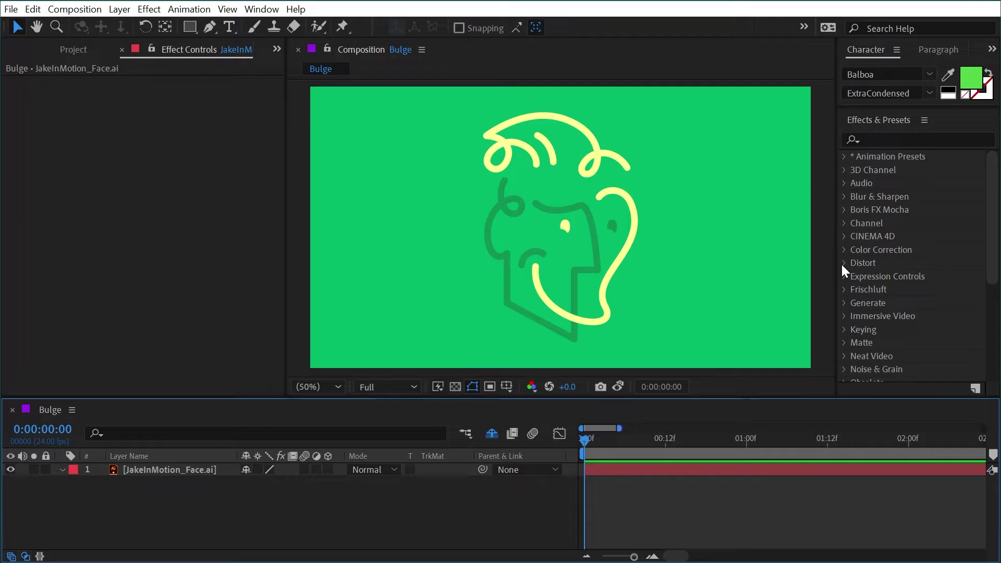
Expand the Distort category in Effects & Presets to show Bulge.
click(850, 268)
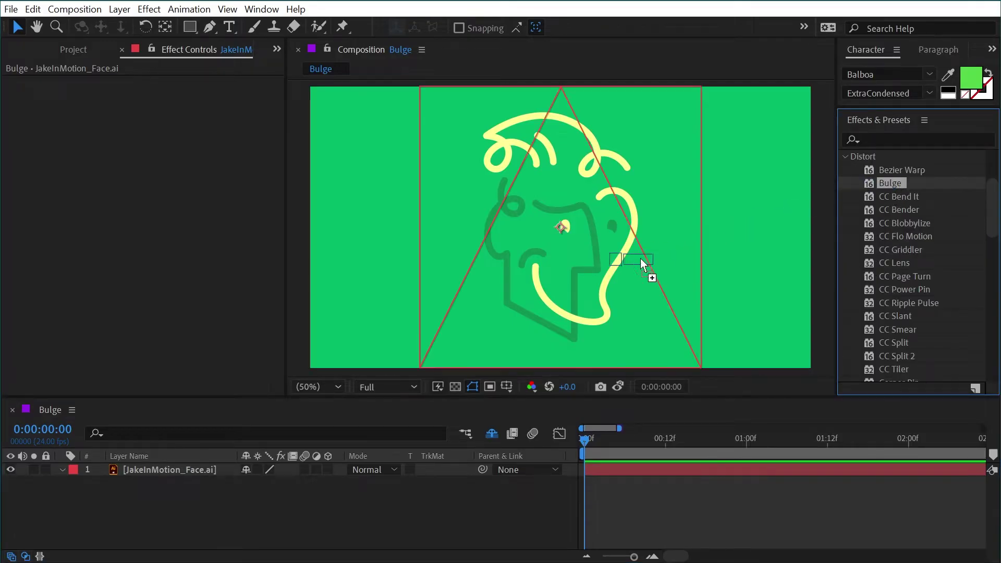
Apply Bulge to the face layer with radii 316 by 294, Bulge Height 1.0, Taper Radius 251.
drag(640, 258, 624, 261)
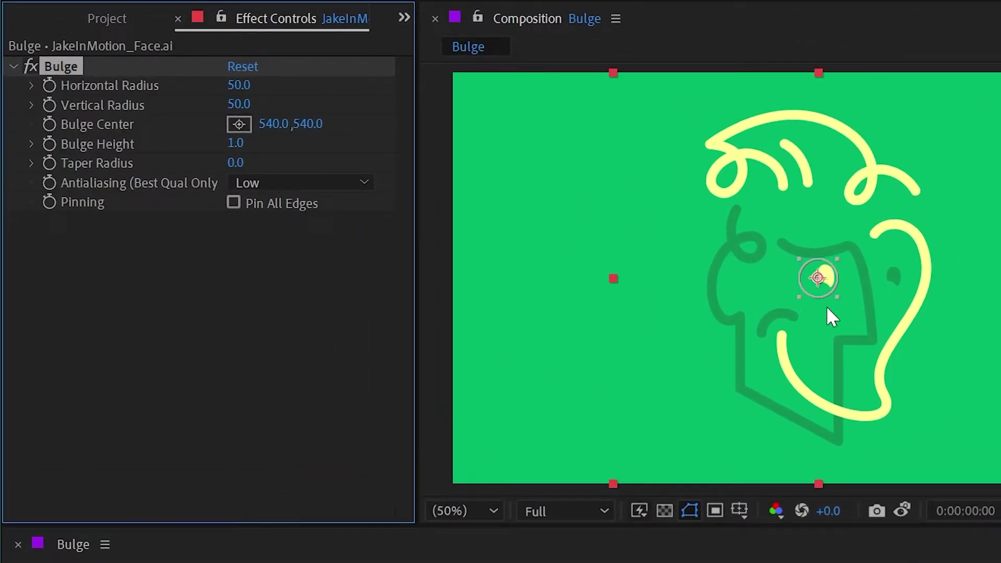
drag(837, 295, 846, 318)
drag(906, 323, 938, 390)
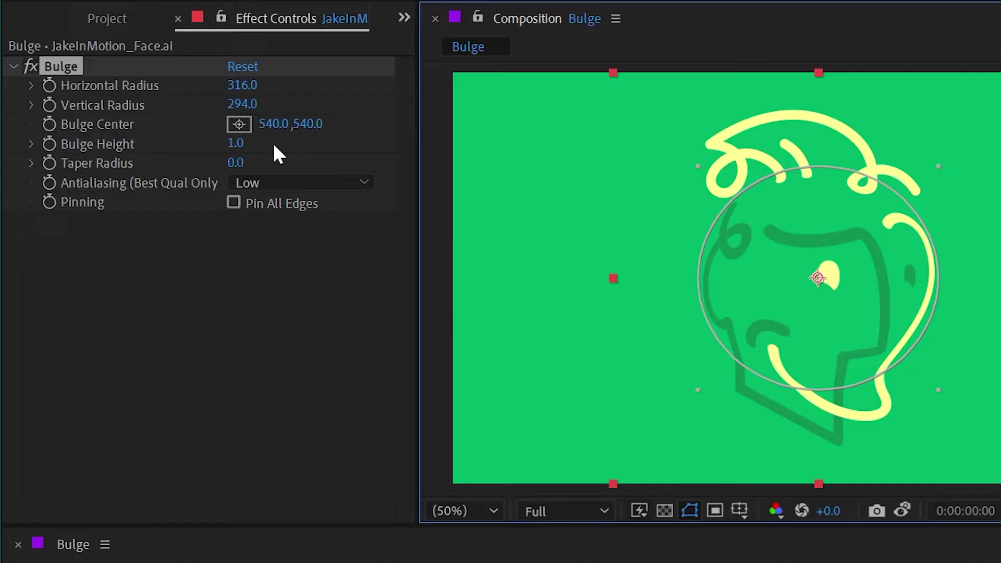
drag(235, 143, 328, 198)
drag(236, 162, 798, 276)
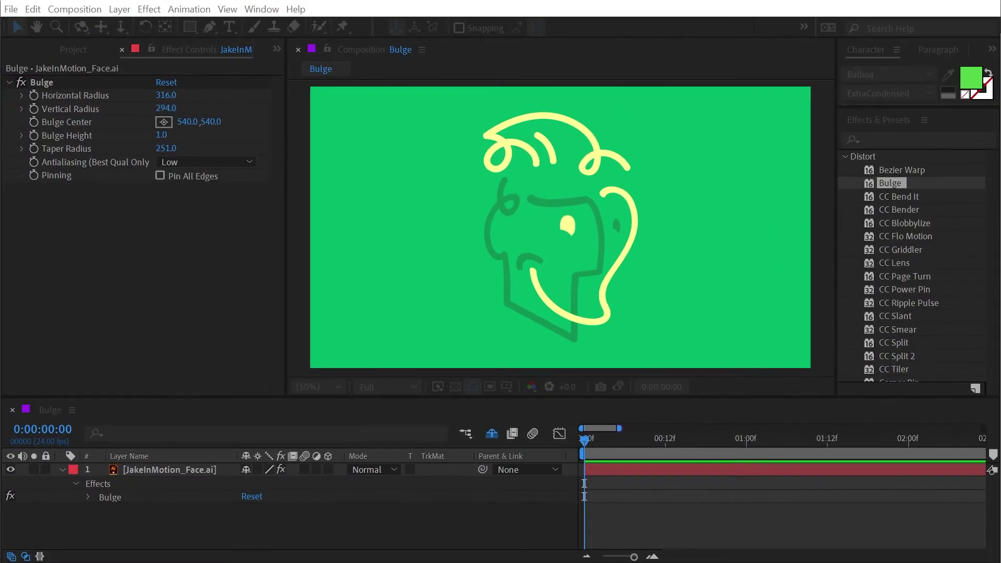
Create a new dark gray solid and apply the Grid effect to it.
key(ctrl+y)
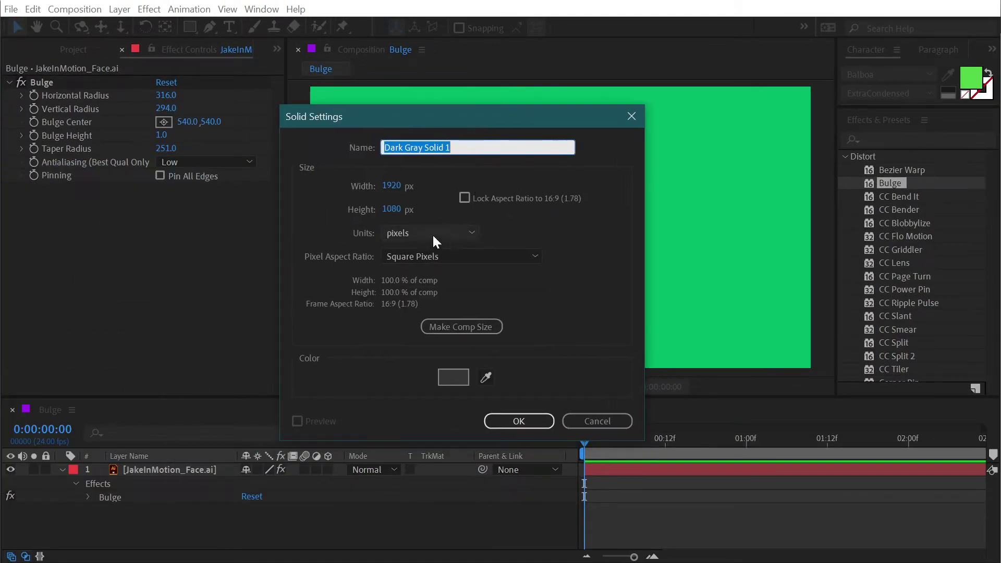
click(518, 421)
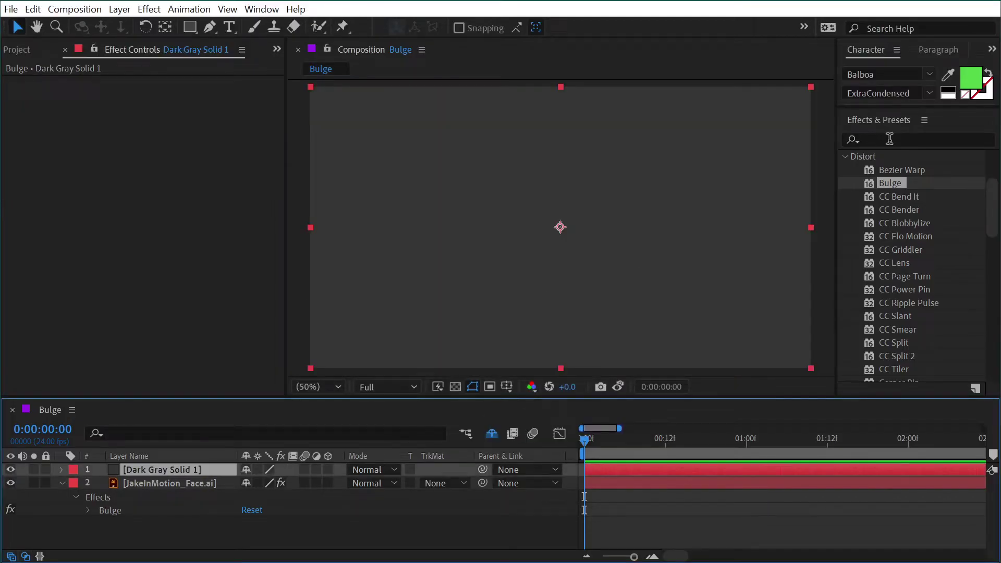
click(889, 140)
text(grid)
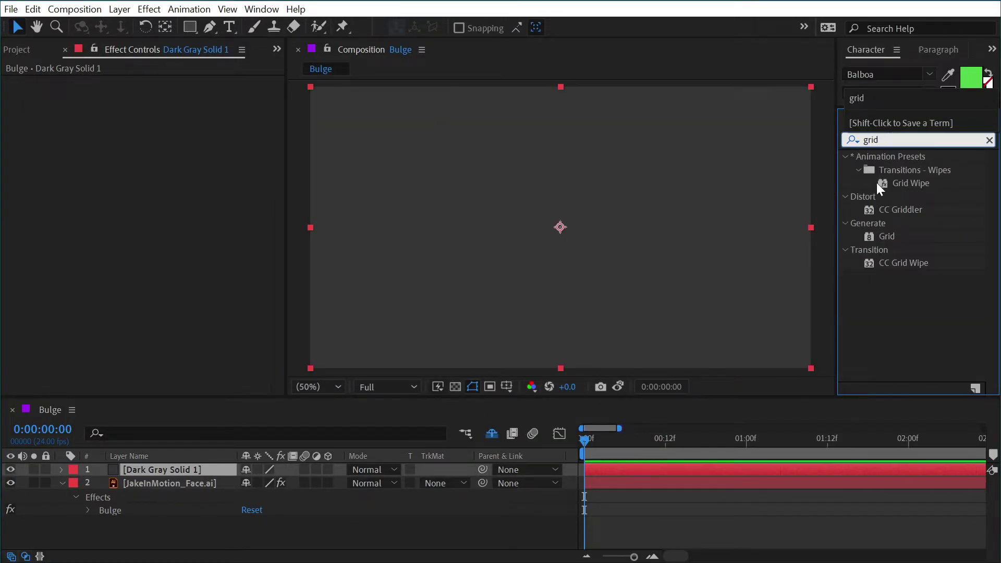
drag(886, 236, 626, 240)
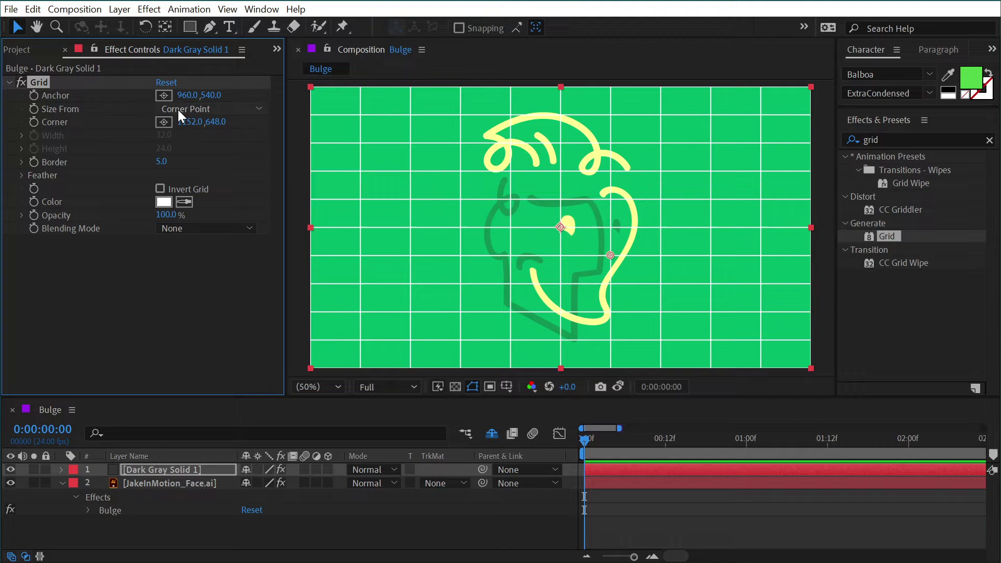
Size the Grid by Width Slider at 103.1, then move the solid below the face layer.
click(179, 110)
click(215, 140)
drag(87, 157, 151, 157)
drag(139, 470, 158, 490)
click(119, 496)
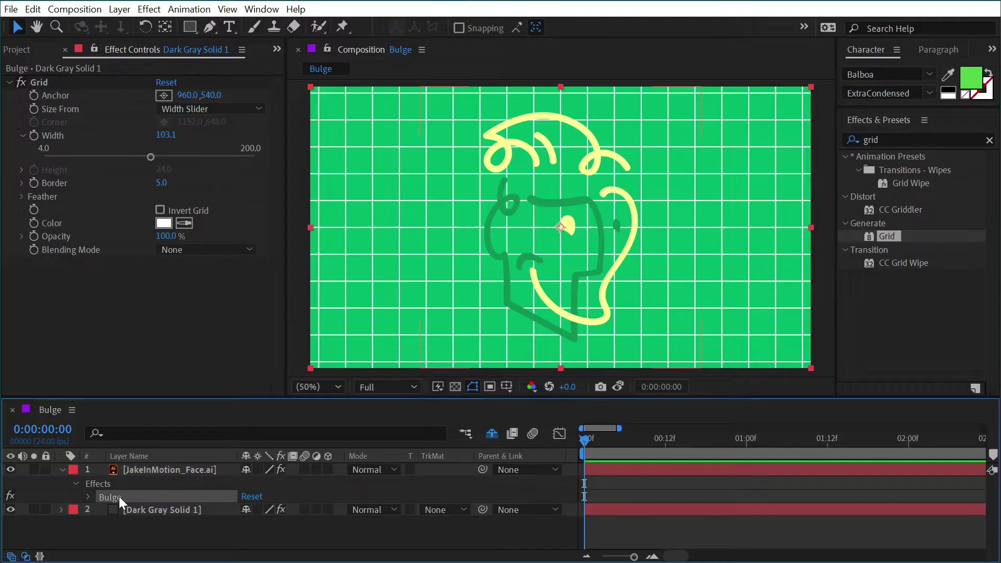
Move Bulge from the face layer onto a new adjustment layer, reset it, and enlarge radii to 514 by 494.
key(Delete)
click(120, 9)
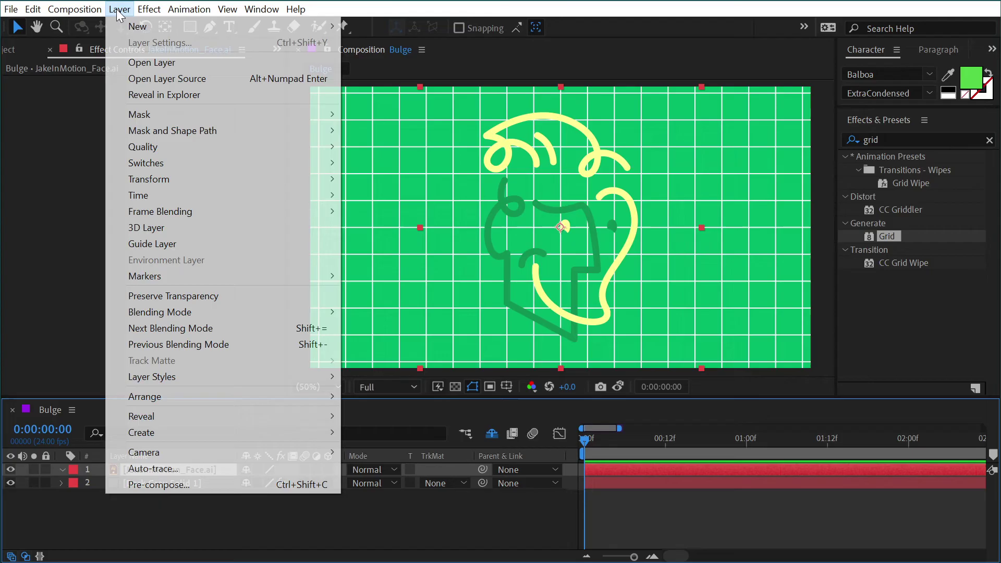
mouse_move(137, 27)
click(383, 123)
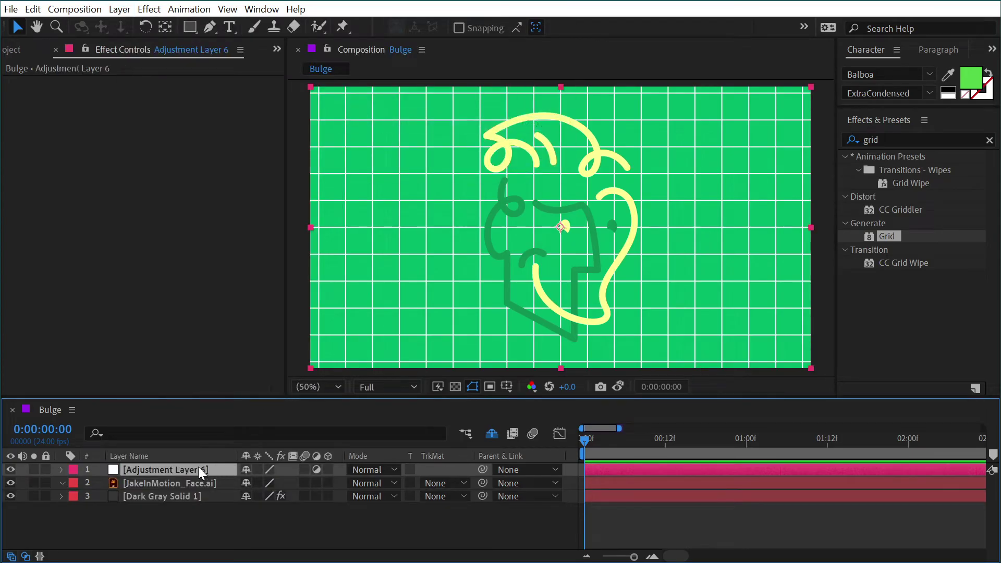
key(ctrl+v)
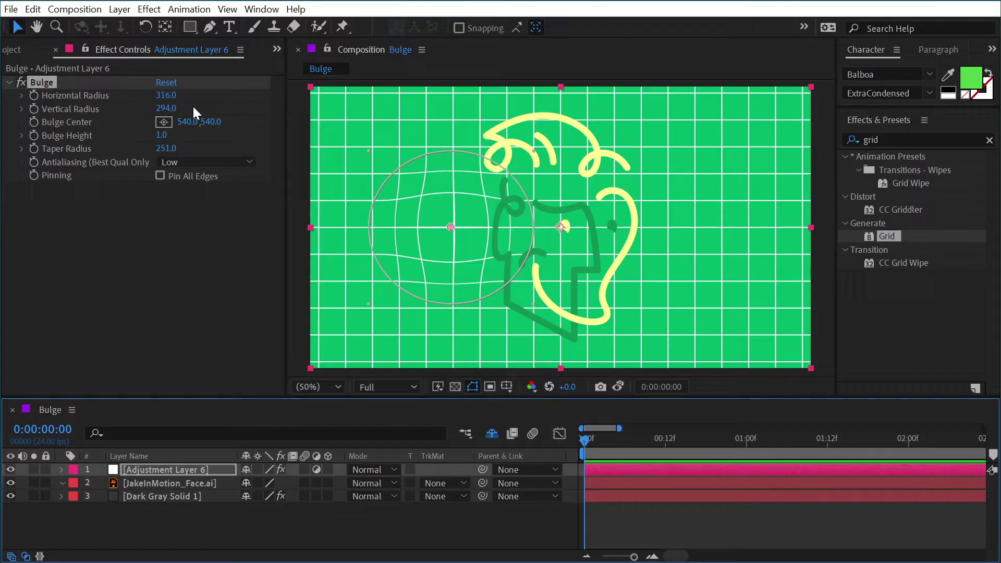
click(166, 83)
drag(571, 242, 695, 355)
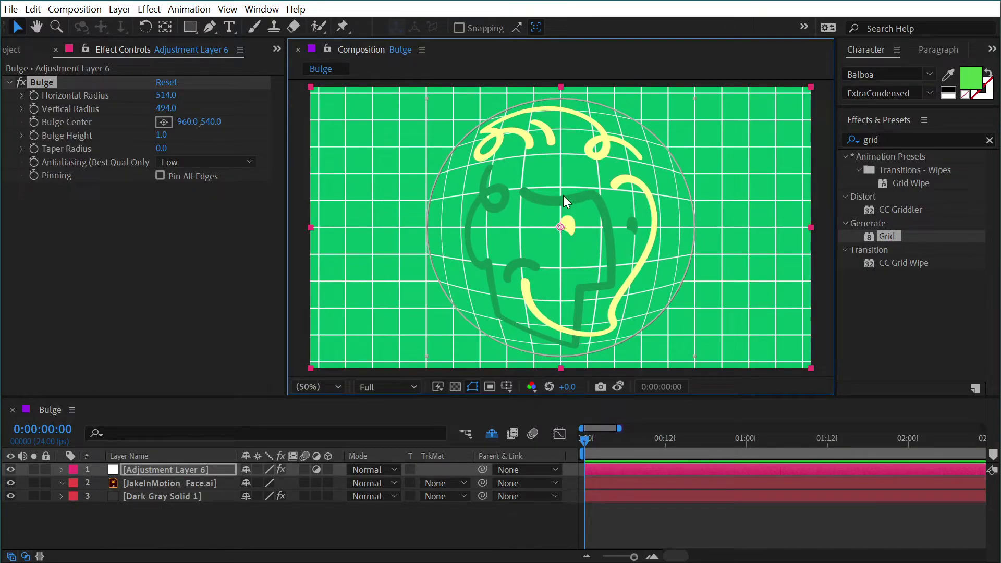
Set the adjustment layer's Bulge Taper Radius to 234 and Bulge Height to 1.1.
click(656, 517)
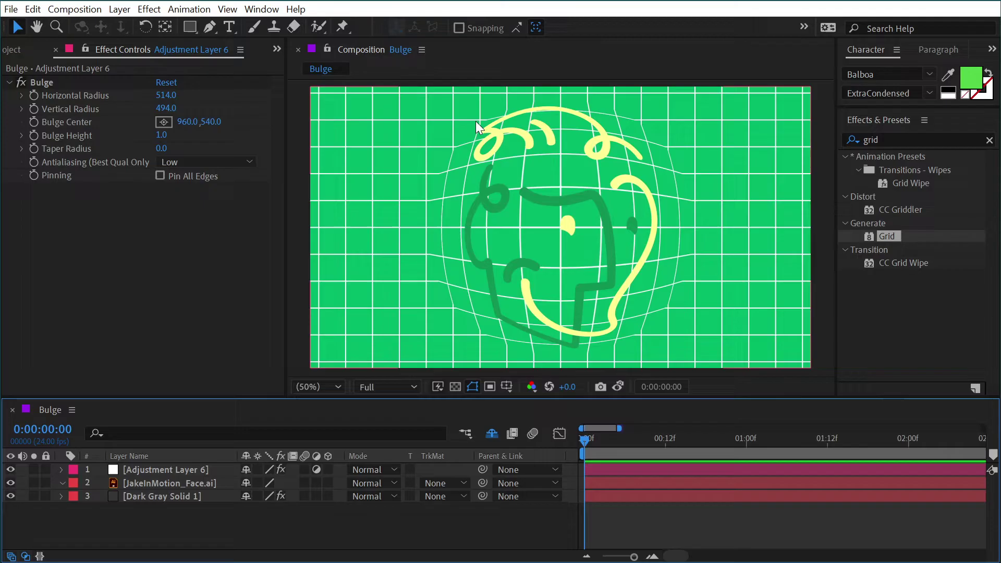
click(420, 260)
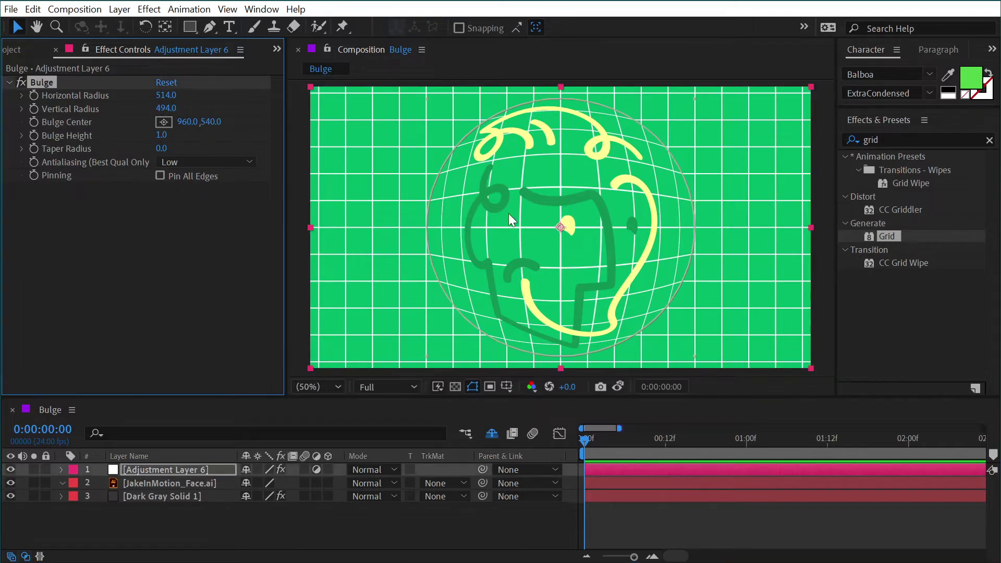
drag(158, 148, 206, 147)
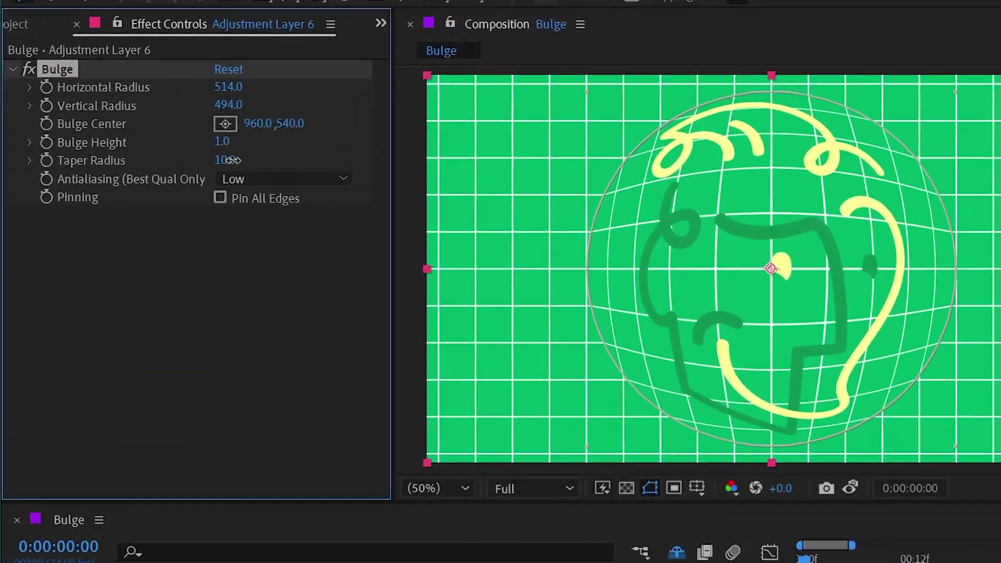
drag(299, 161, 493, 156)
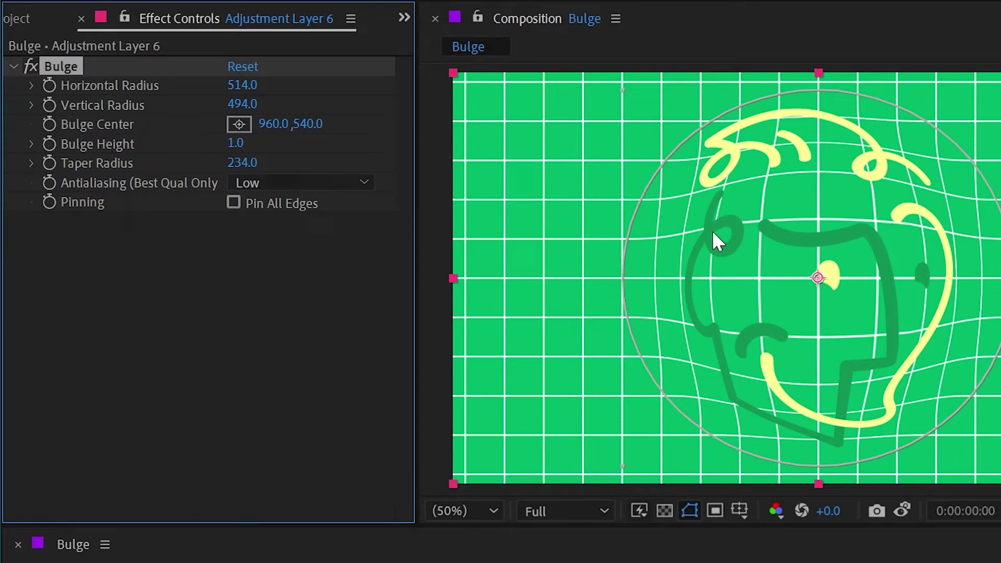
mouse_move(237, 143)
mouse_down()
mouse_move(268, 143)
mouse_move(245, 148)
mouse_up()
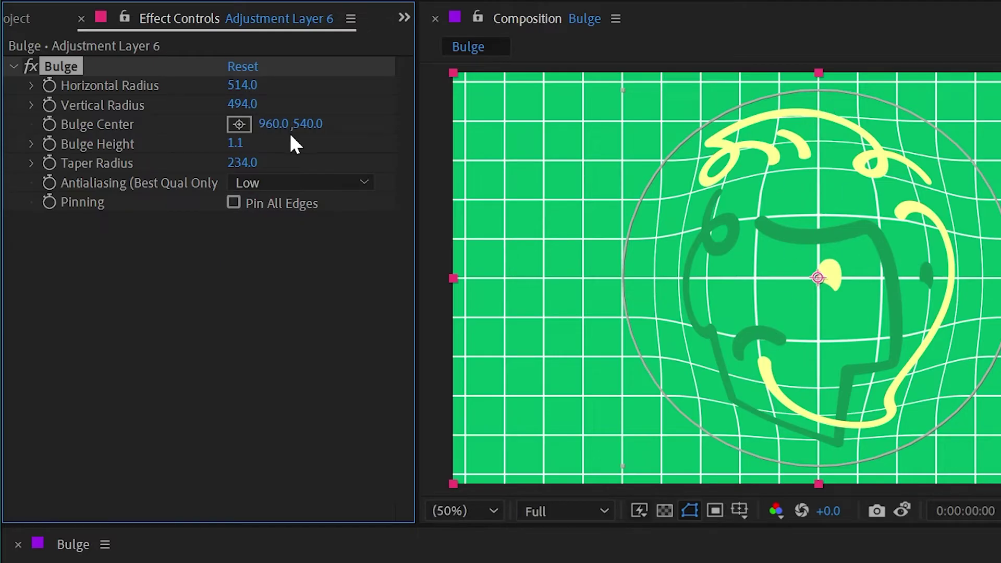
Place the Bulge Center on the face at 978, 524.
drag(295, 125, 335, 123)
click(239, 124)
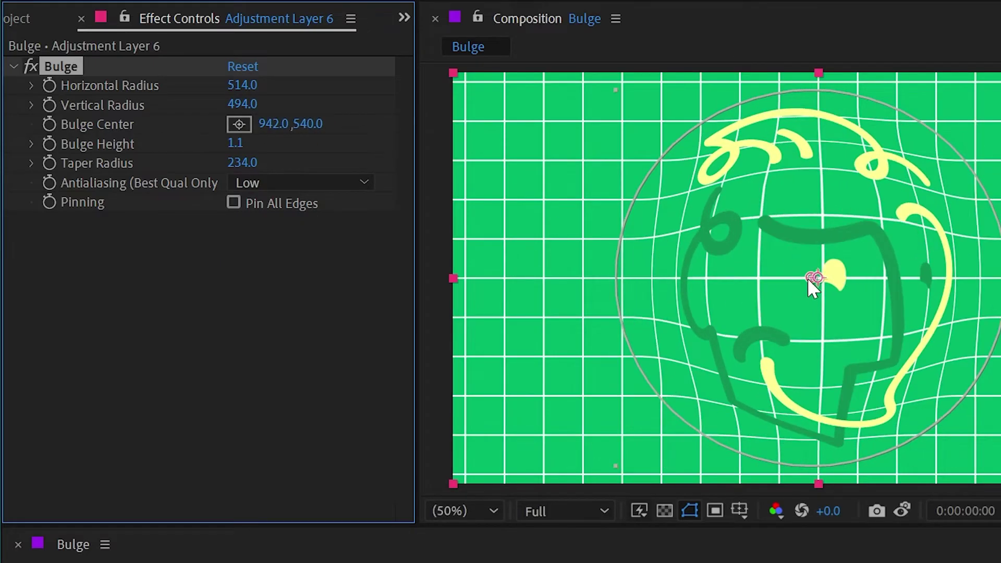
click(868, 283)
drag(827, 194, 818, 276)
Try Bulge Antialiasing at High, then set it back to Low.
click(274, 184)
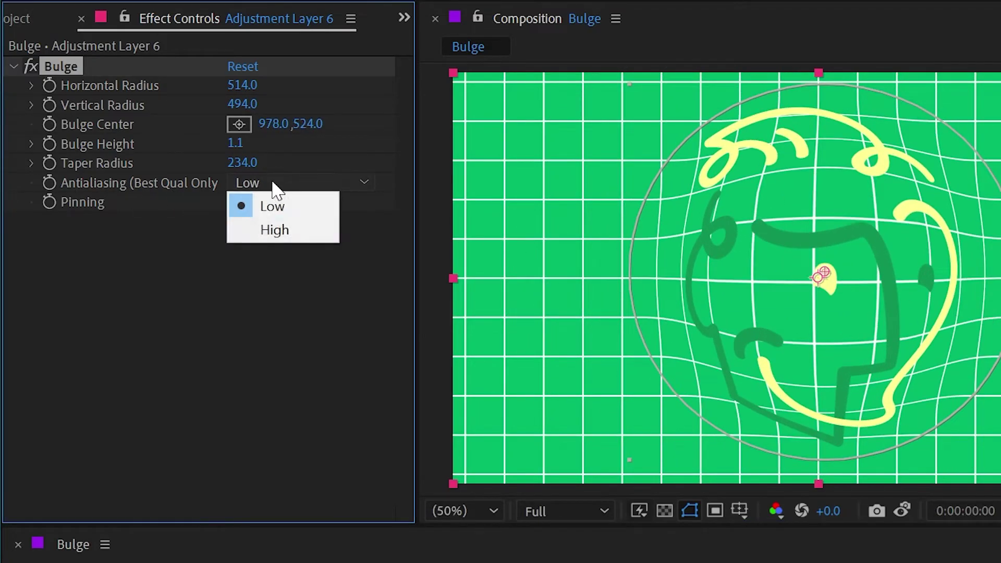
click(292, 240)
scroll(822, 274, up, 4)
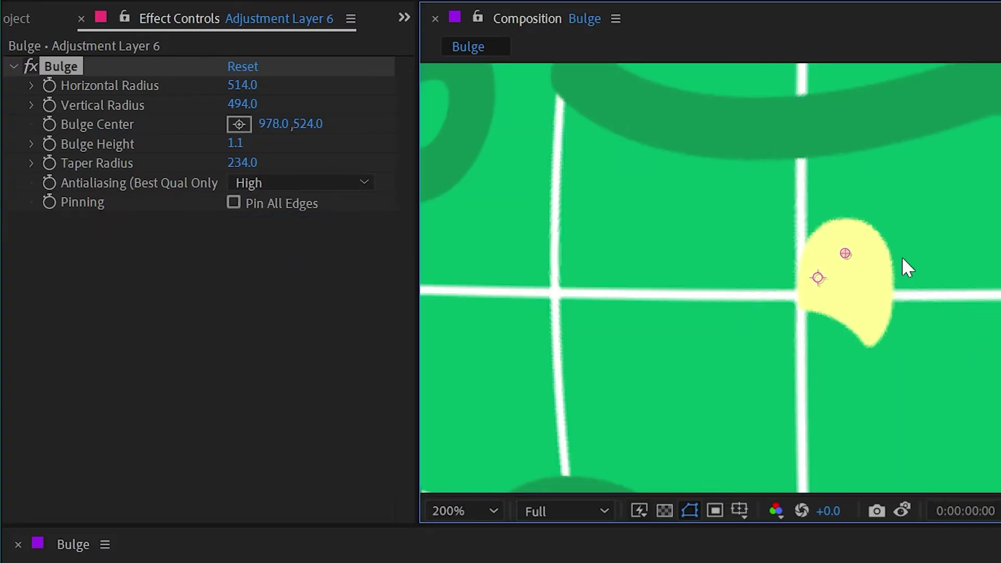
click(313, 183)
click(311, 204)
scroll(818, 277, down, 2)
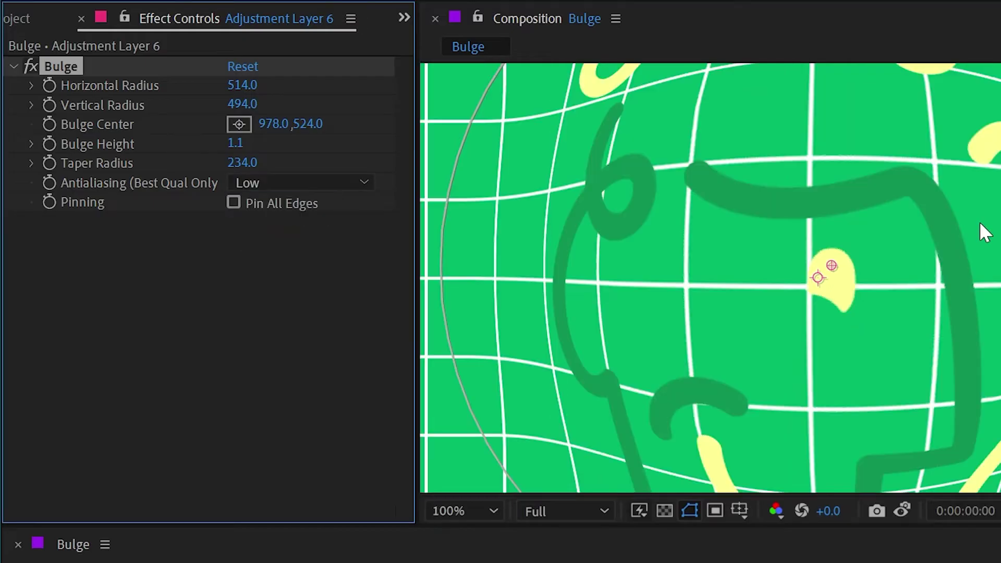
scroll(907, 263, down, 2)
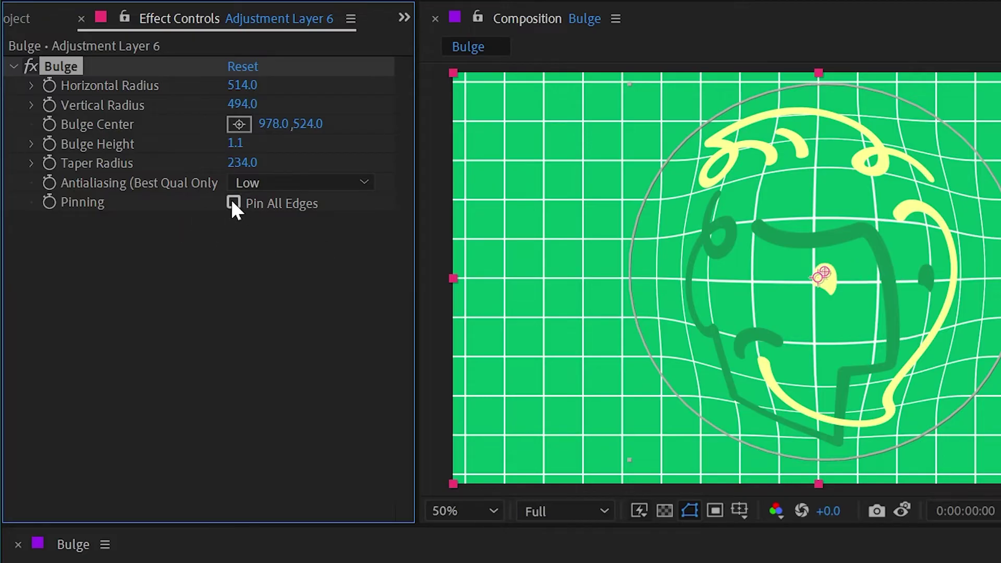
Move the Bulge Center around the frame and enable Pin All Edges.
drag(829, 275, 497, 121)
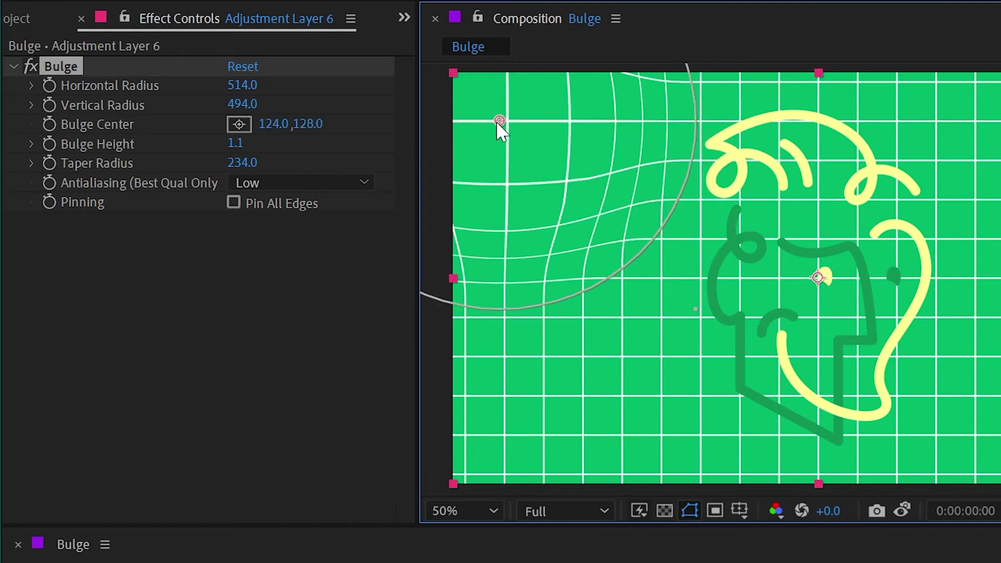
click(268, 214)
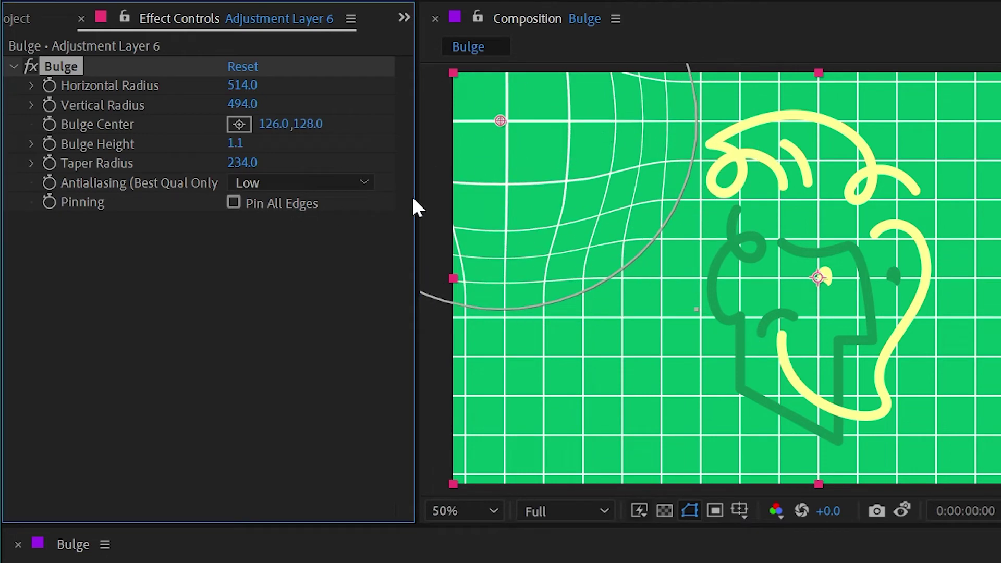
click(233, 203)
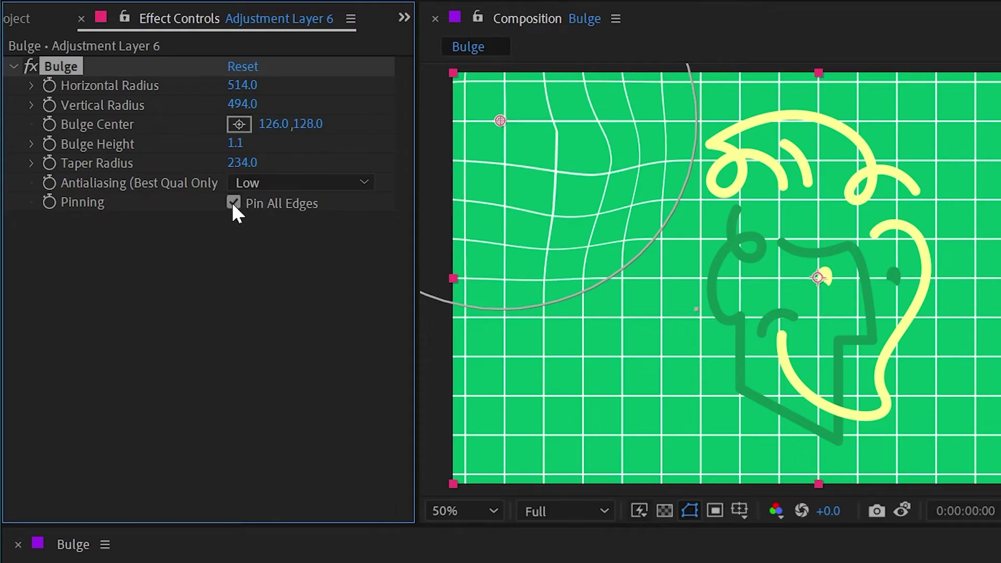
drag(499, 116, 1000, 217)
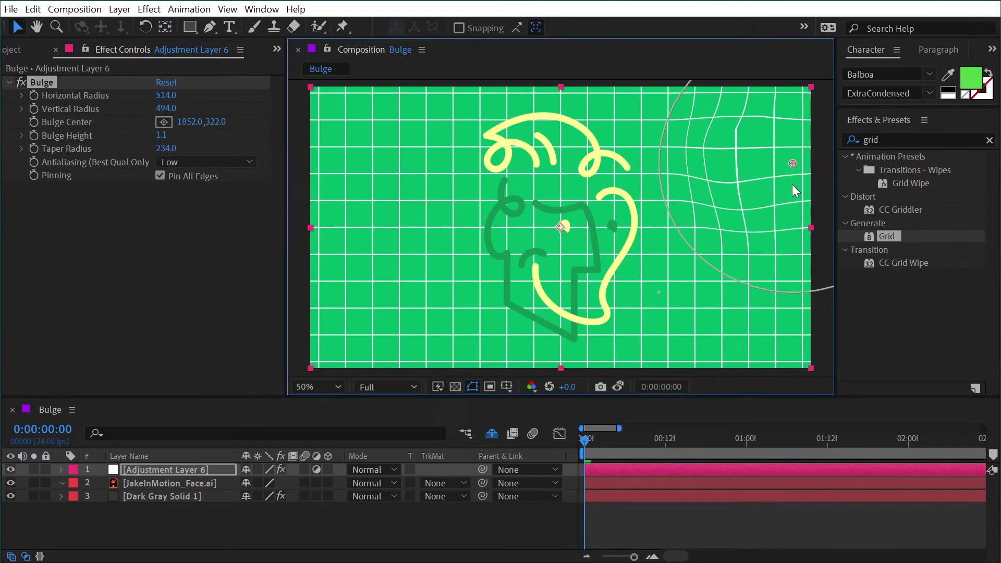
drag(793, 189, 602, 239)
Invert the Bulge to a -1.7 pinch, keep edges pinned, and recentre it at 968, 572.
drag(163, 135, 180, 181)
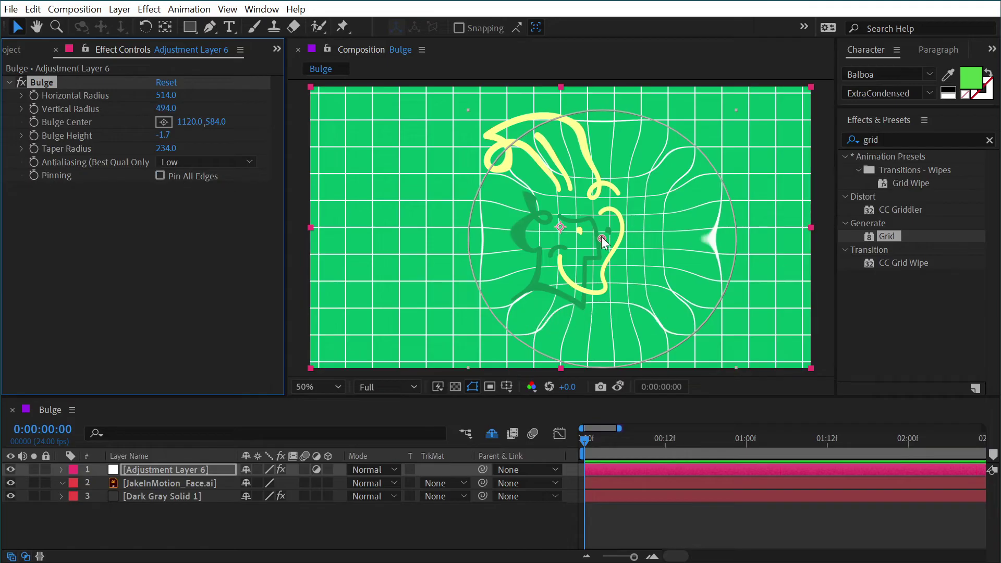
drag(602, 239, 761, 162)
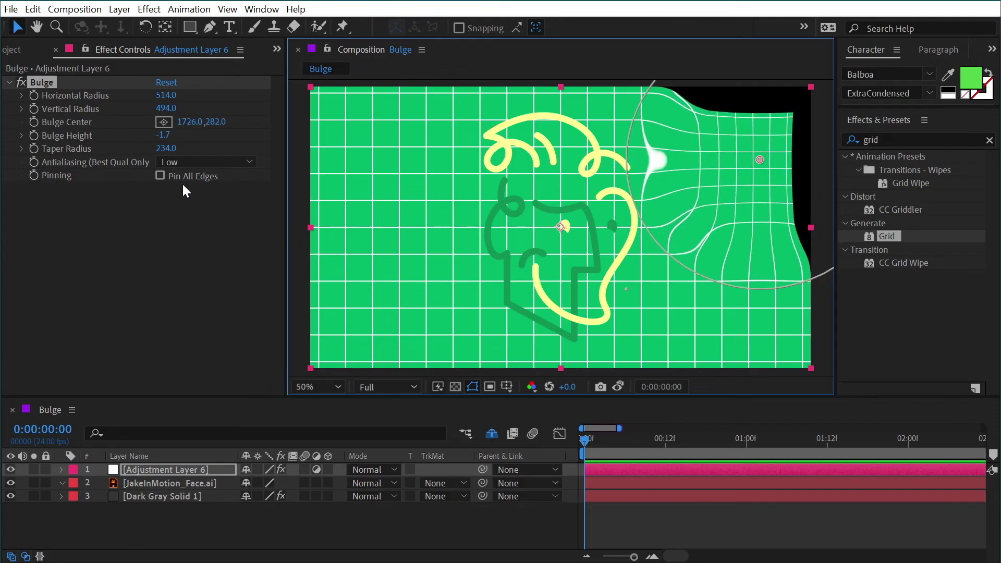
click(160, 175)
drag(761, 160, 572, 224)
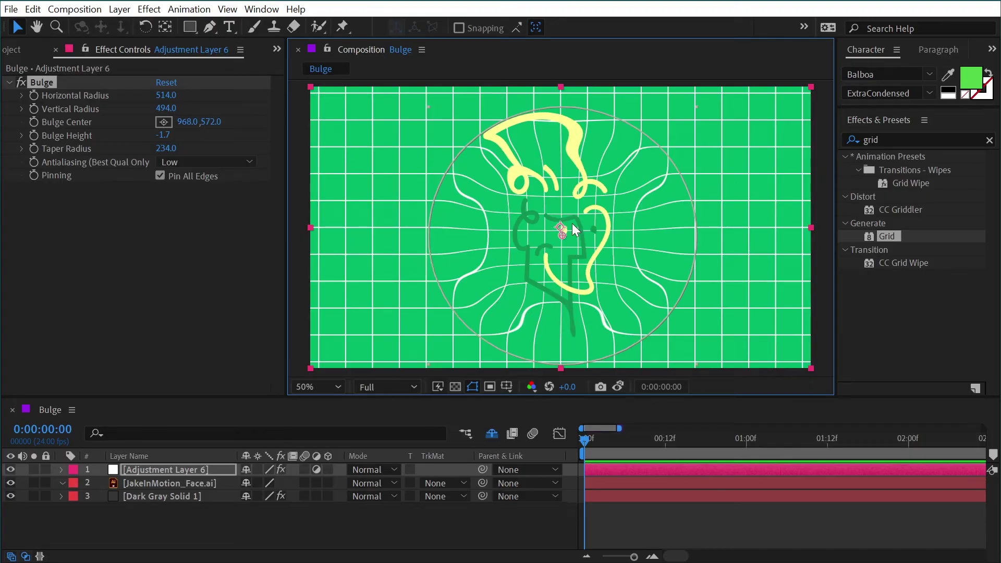